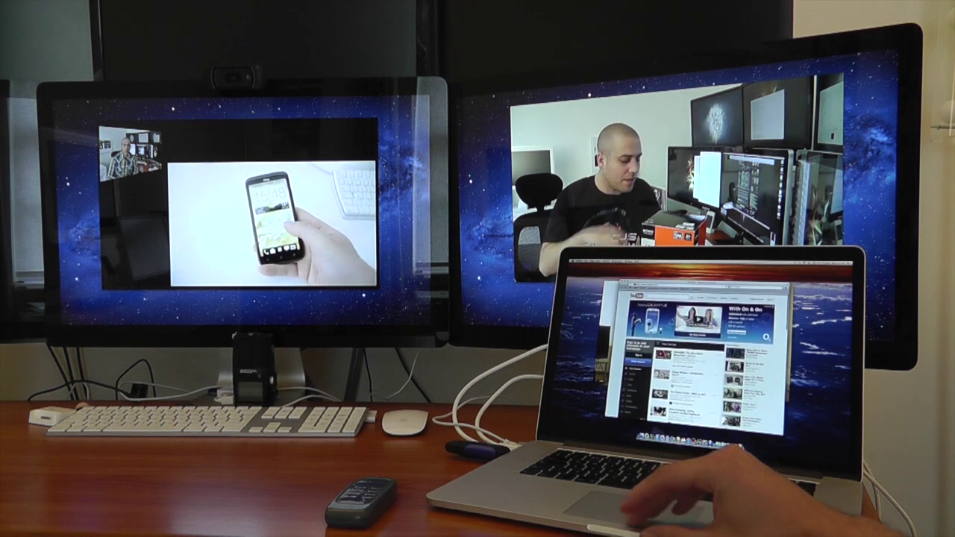
{"action": "scroll", "coordinate": [697, 359], "scroll_direction": "down", "scroll_amount": 5}
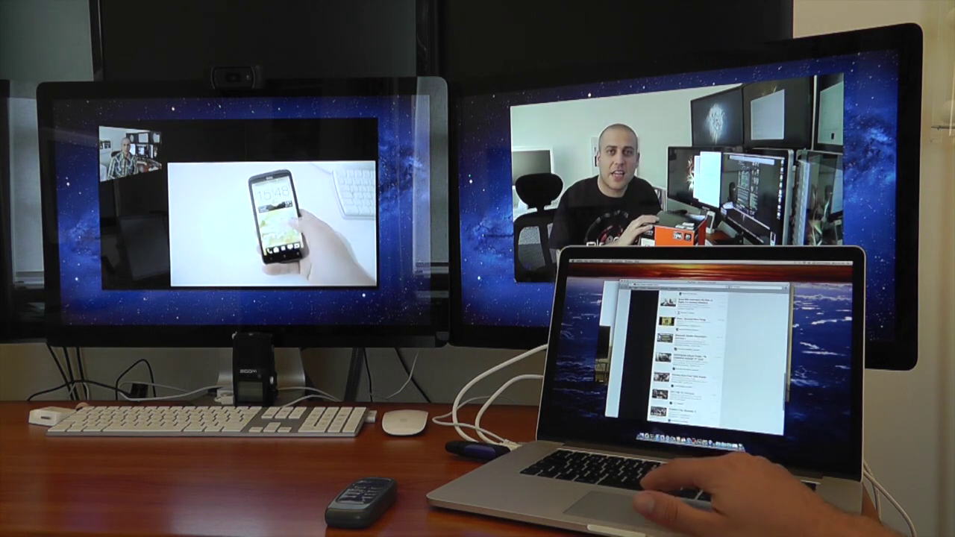
Step: Move the YouTube window onto the right external display while switching desktop spaces
{"action": "key", "text": "ctrl+Right"}
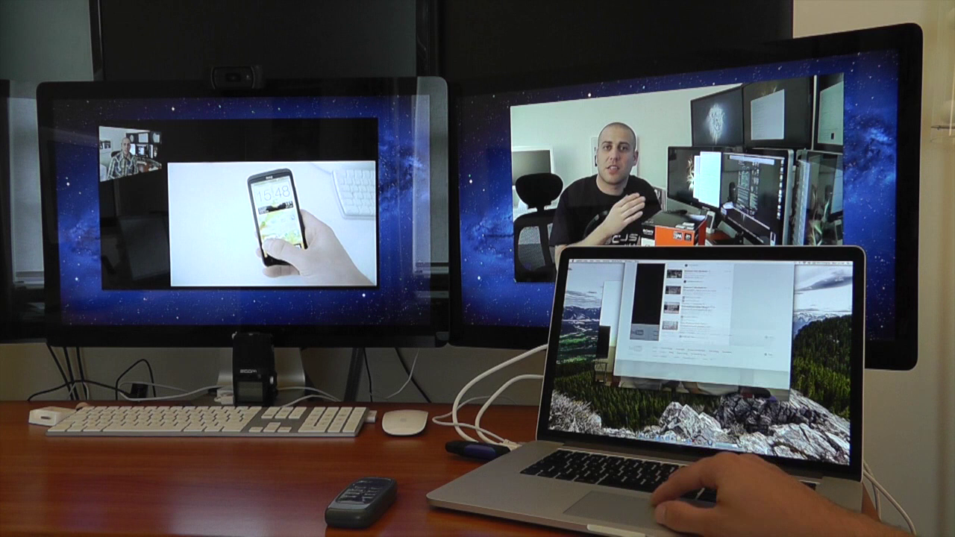
{"action": "left_click_drag", "start_coordinate": [709, 266], "coordinate": [672, 82]}
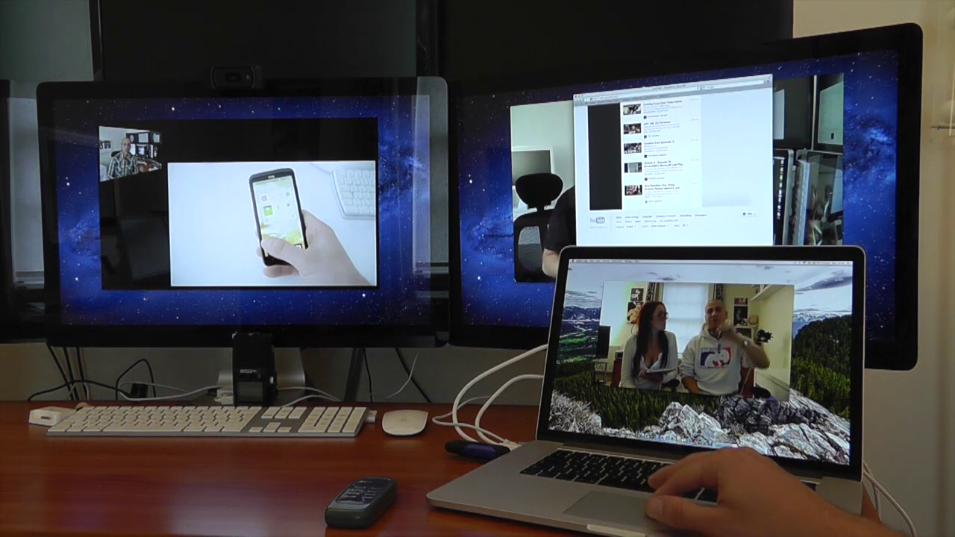
{"action": "key", "text": "ctrl+Left"}
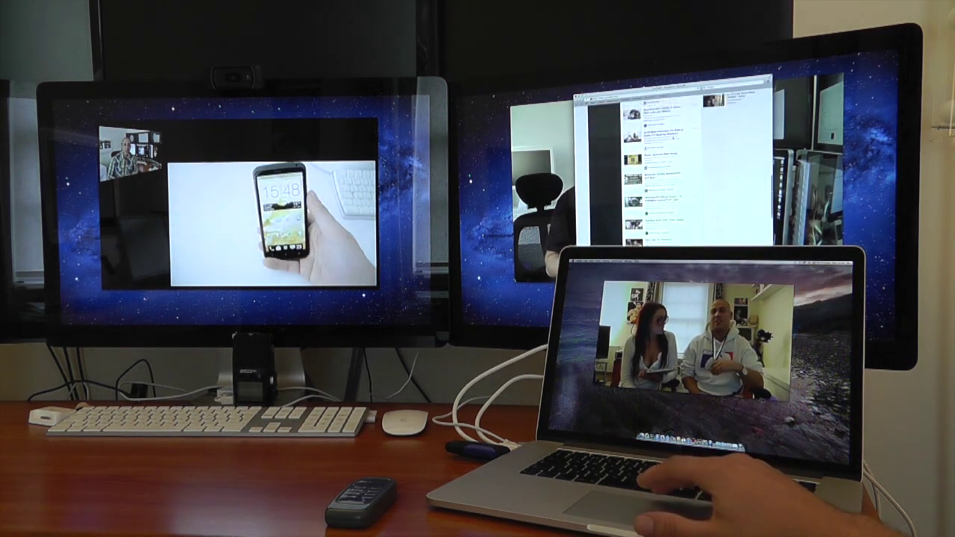
Step: Flip back and forth between the YouTube homepage and the video page
{"action": "key", "text": "super+Left"}
{"action": "key", "text": "super+Right"}
{"action": "key", "text": "super+Left"}
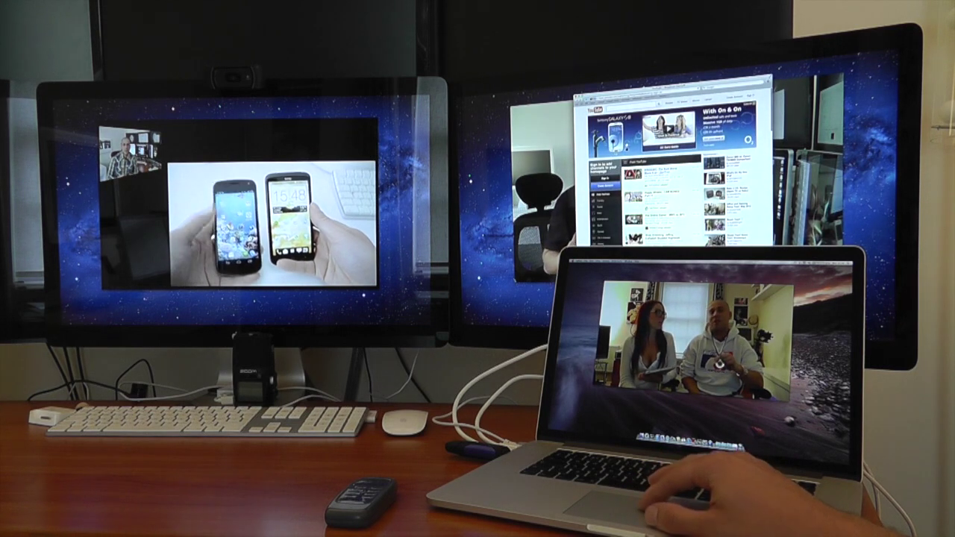
Step: Return to the video page, cycle spaces to the forest desktop, and drag the window down
{"action": "key", "text": "ctrl+Right"}
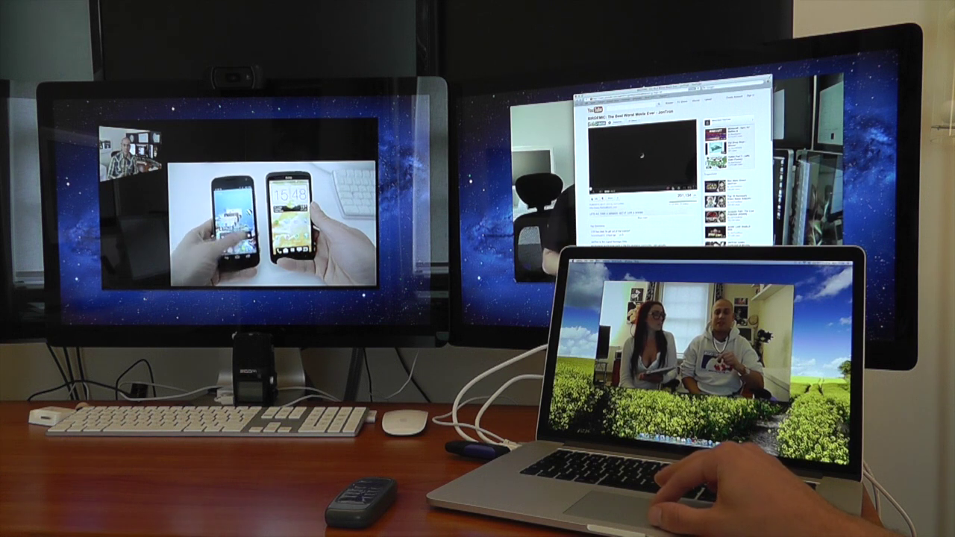
{"action": "key", "text": "ctrl+Right"}
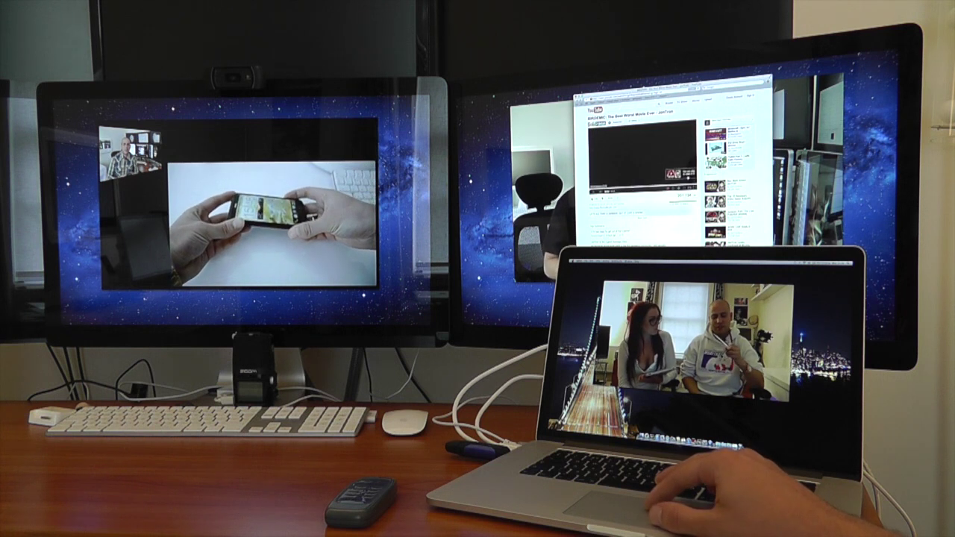
{"action": "key", "text": "ctrl+Right"}
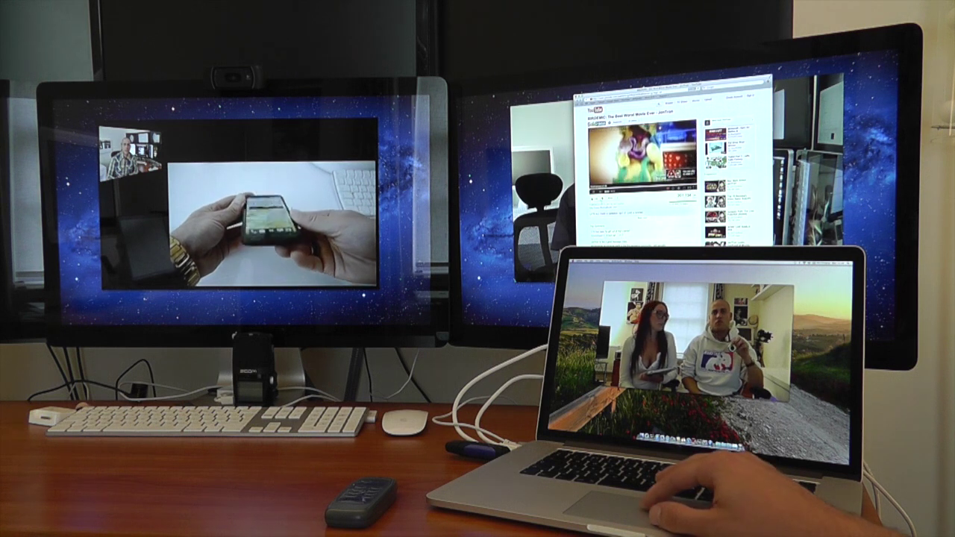
{"action": "key", "text": "ctrl+Right"}
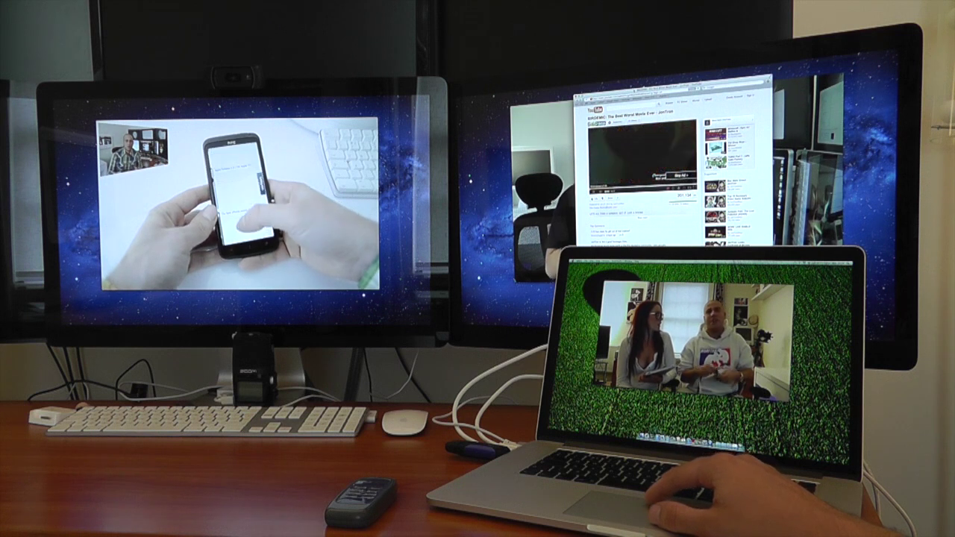
{"action": "key", "text": "ctrl+Right"}
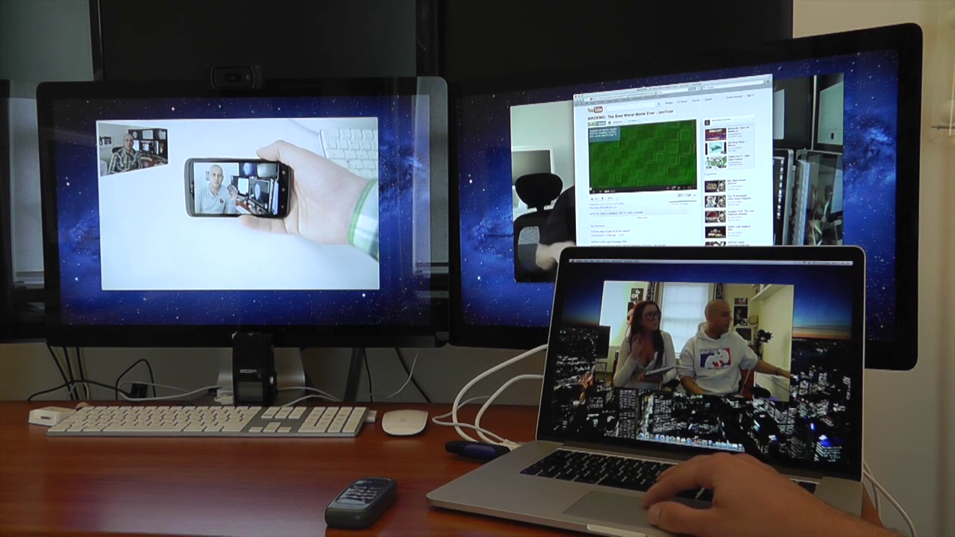
{"action": "key", "text": "ctrl+Right"}
{"action": "mouse_move", "coordinate": [672, 89]}
{"action": "left_mouse_down"}
{"action": "mouse_move", "coordinate": [702, 269]}
{"action": "mouse_move", "coordinate": [672, 351]}
{"action": "left_mouse_up"}
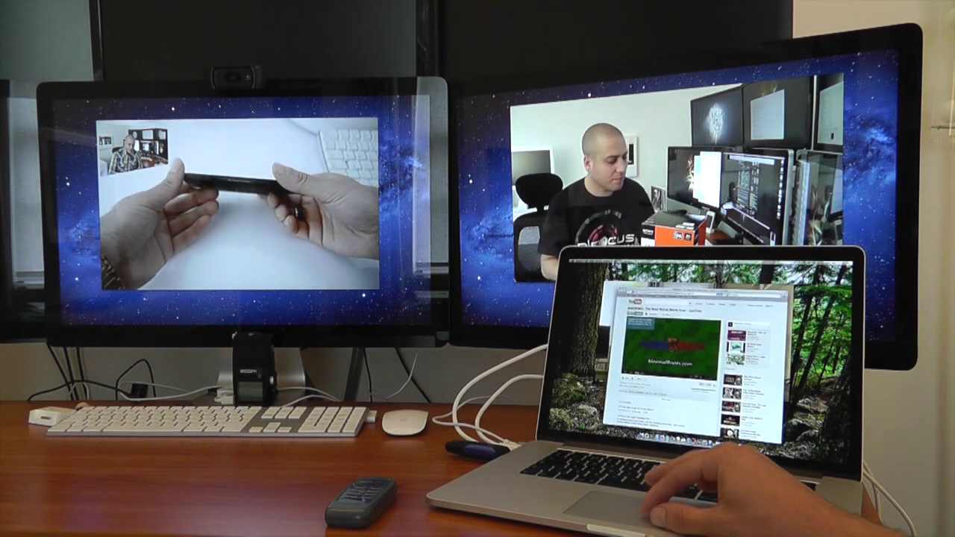
Step: Hide the YouTube window to reveal the video chat, then cycle through four more desktop spaces
{"action": "key", "text": "ctrl+Right"}
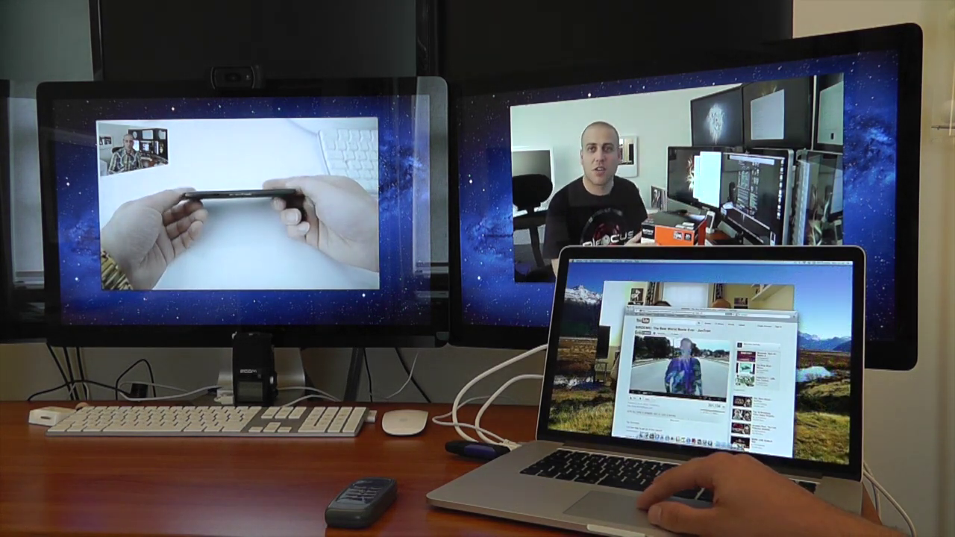
{"action": "key", "text": "super+w"}
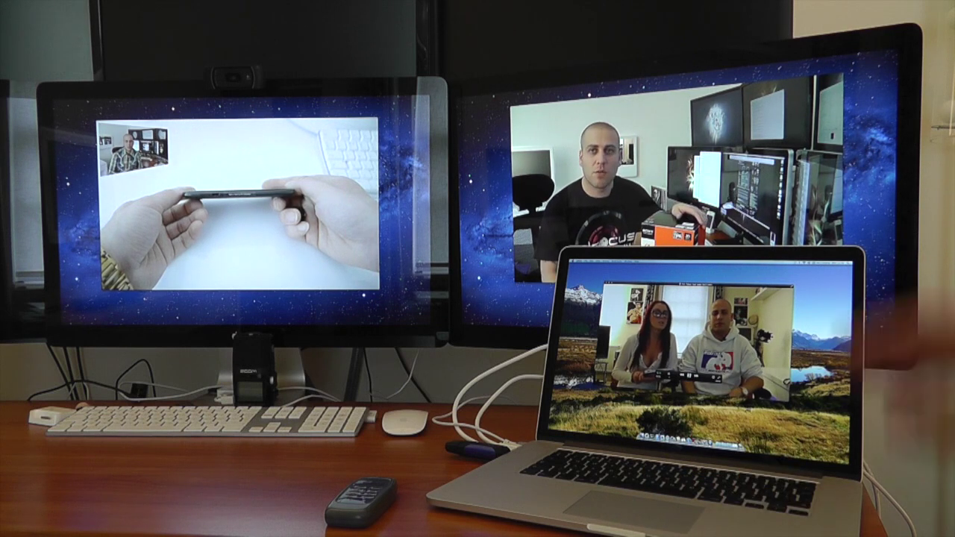
{"action": "key", "text": "ctrl+Right"}
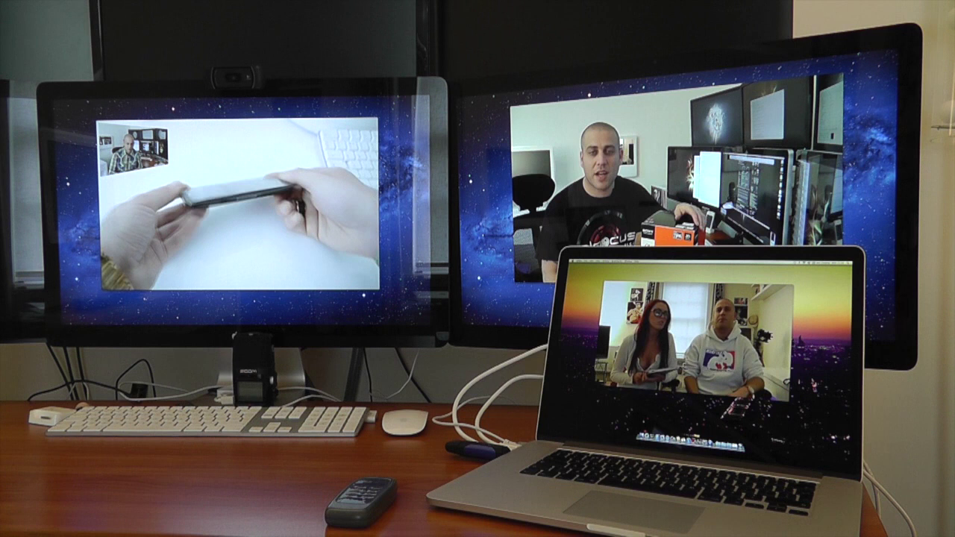
{"action": "key", "text": "ctrl+Right"}
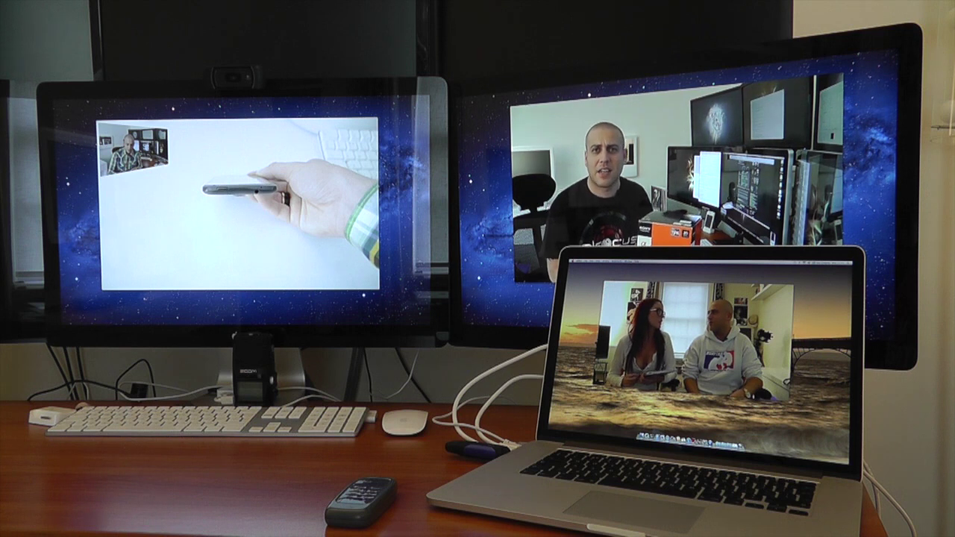
{"action": "key", "text": "ctrl+Right"}
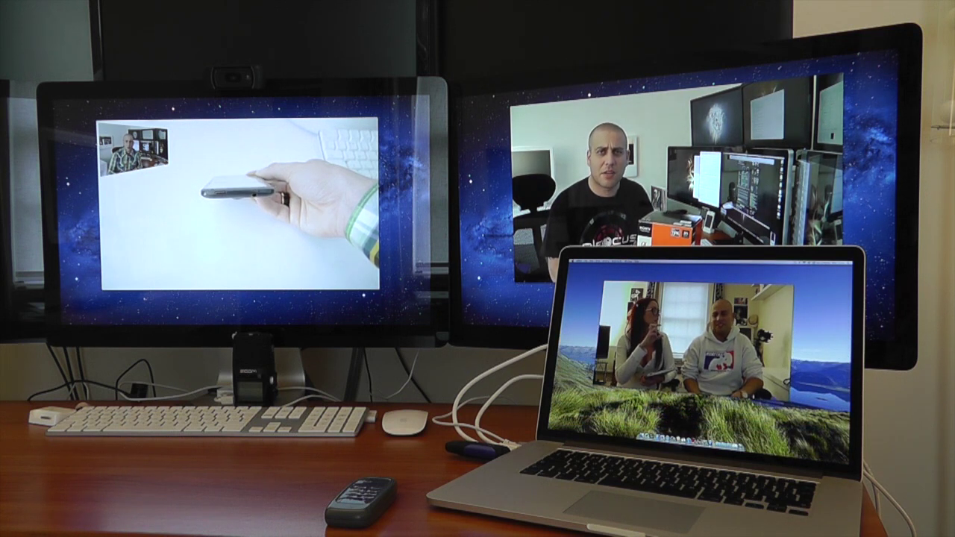
{"action": "key", "text": "ctrl+Right"}
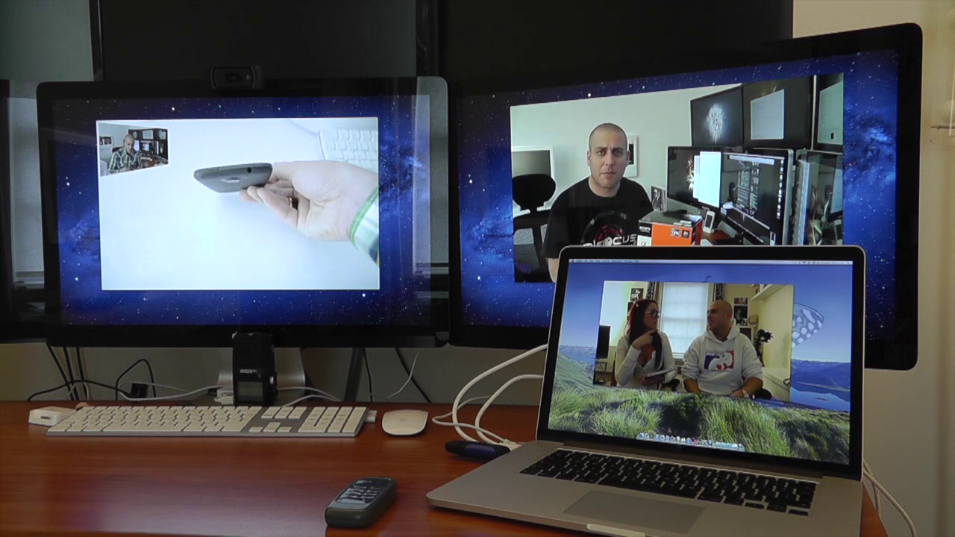